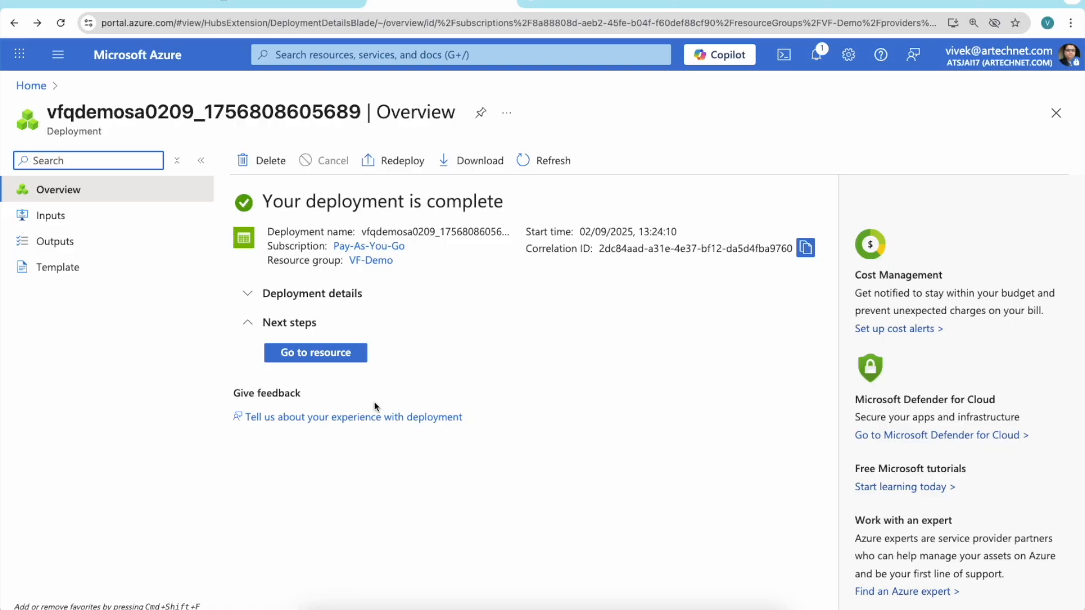
Open the newly deployed storage account and review its account kind and its service, security and networking properties.
{"action": "left_click", "coordinate": [320, 358]}
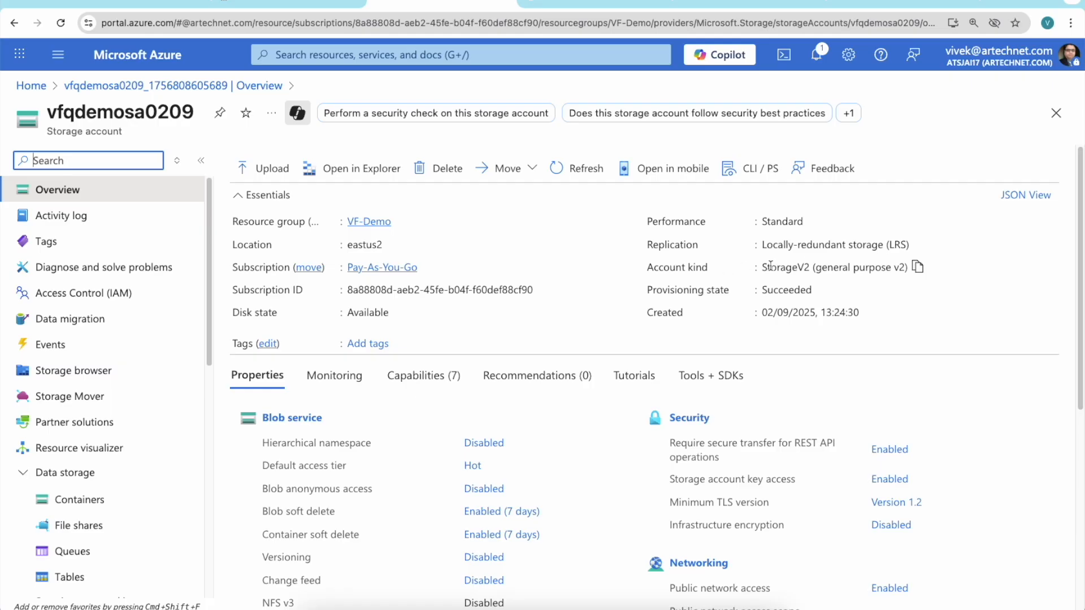
{"action": "left_click_drag", "start_coordinate": [761, 267], "coordinate": [907, 267]}
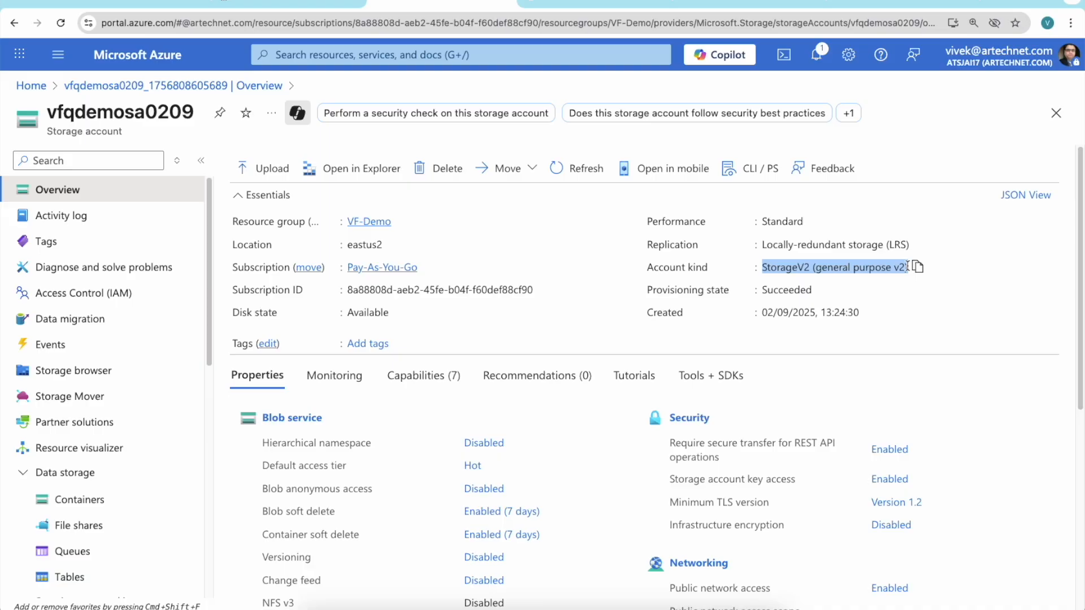
{"action": "scroll", "coordinate": [1029, 419], "scroll_direction": "down", "scroll_amount": 3}
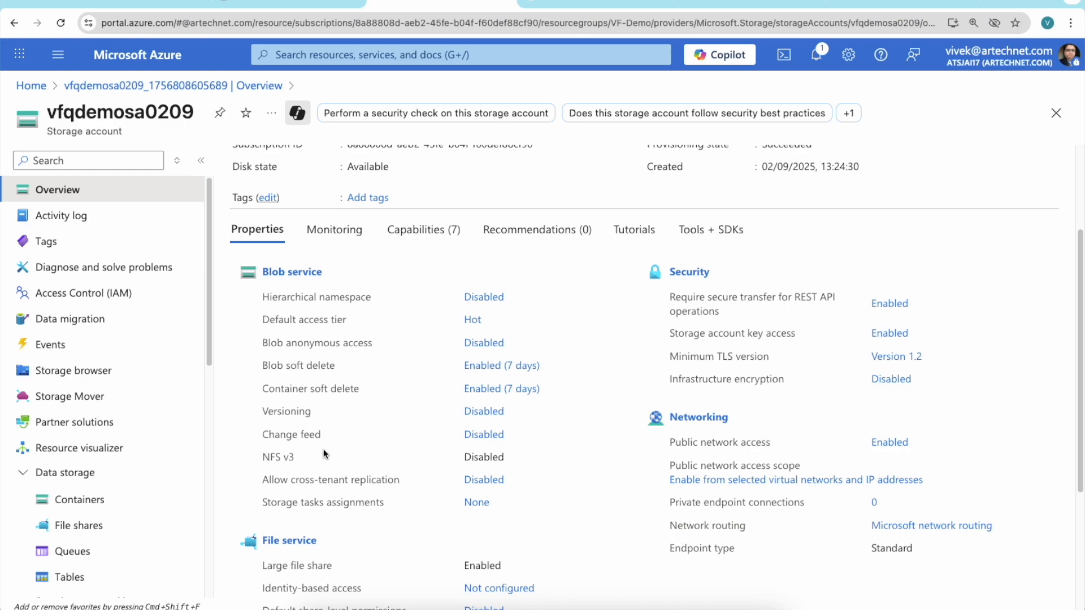
{"action": "scroll", "coordinate": [327, 430], "scroll_direction": "down", "scroll_amount": 4}
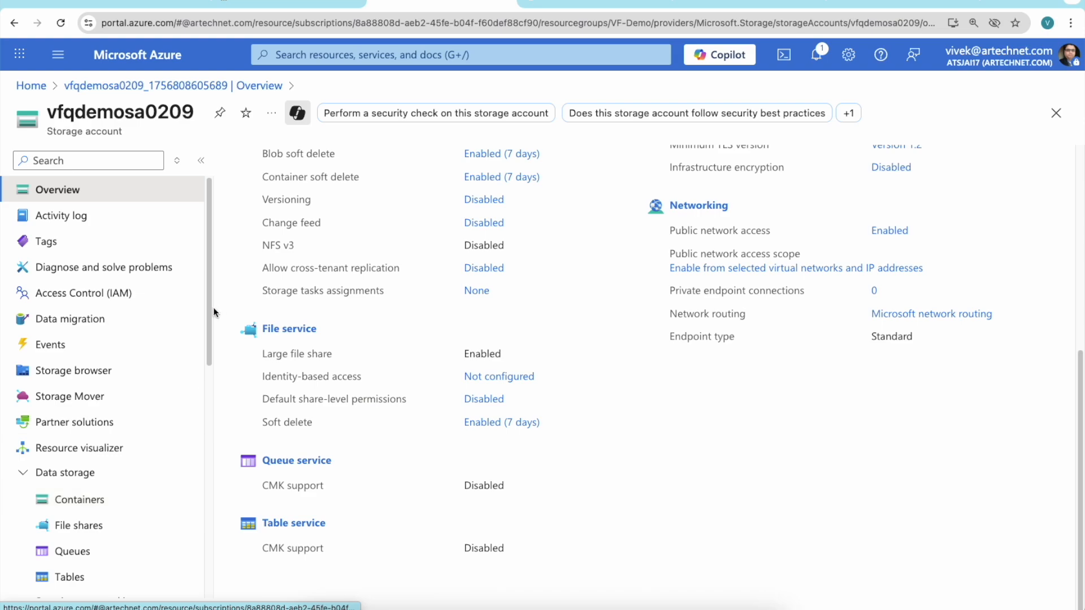
View the storage account's table list and queue list under data storage.
{"action": "left_click_drag", "start_coordinate": [209, 310], "coordinate": [205, 397]}
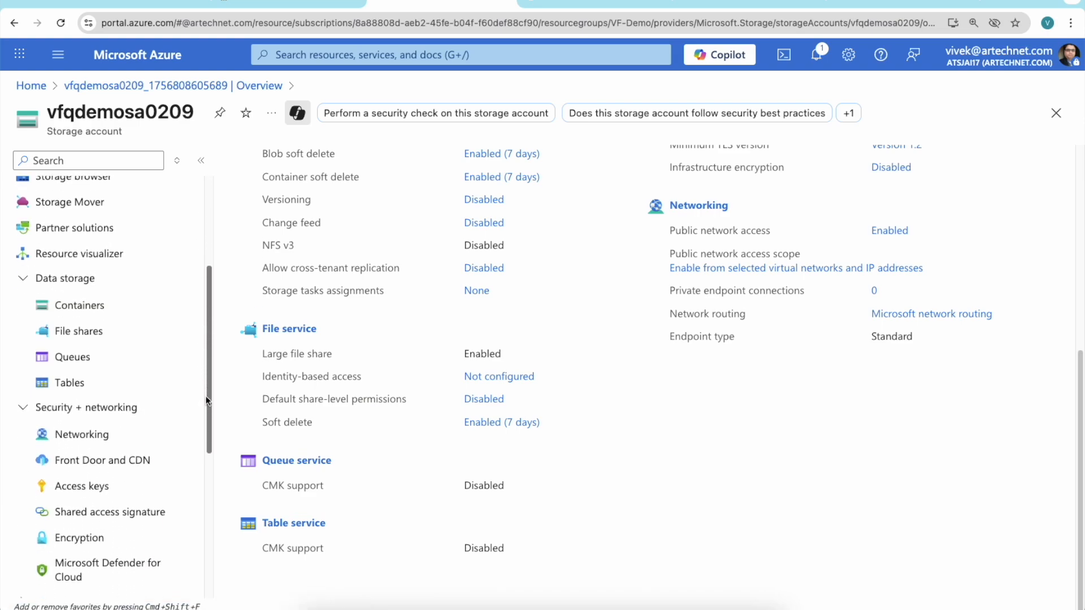
{"action": "left_click", "coordinate": [55, 385]}
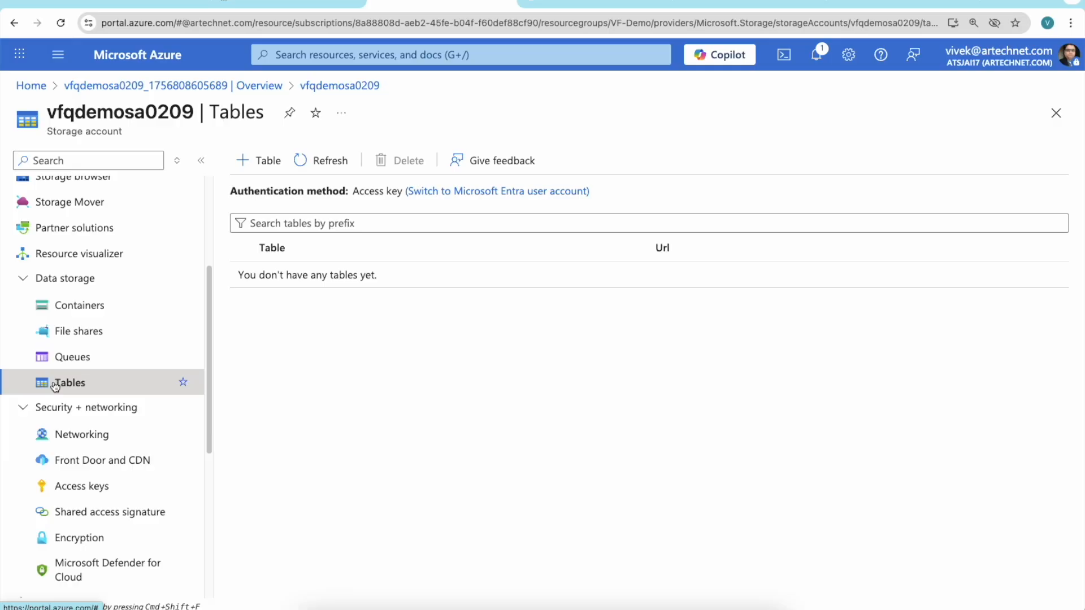
{"action": "left_click", "coordinate": [55, 356]}
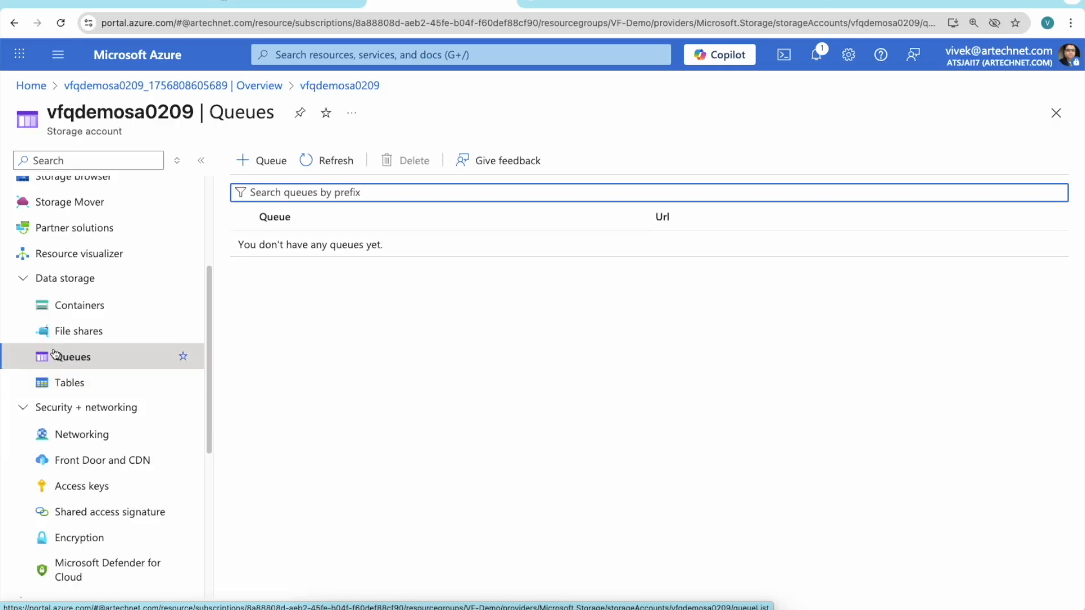
Start a new file share in the storage account and name it vfqfs01.
{"action": "left_click", "coordinate": [79, 333]}
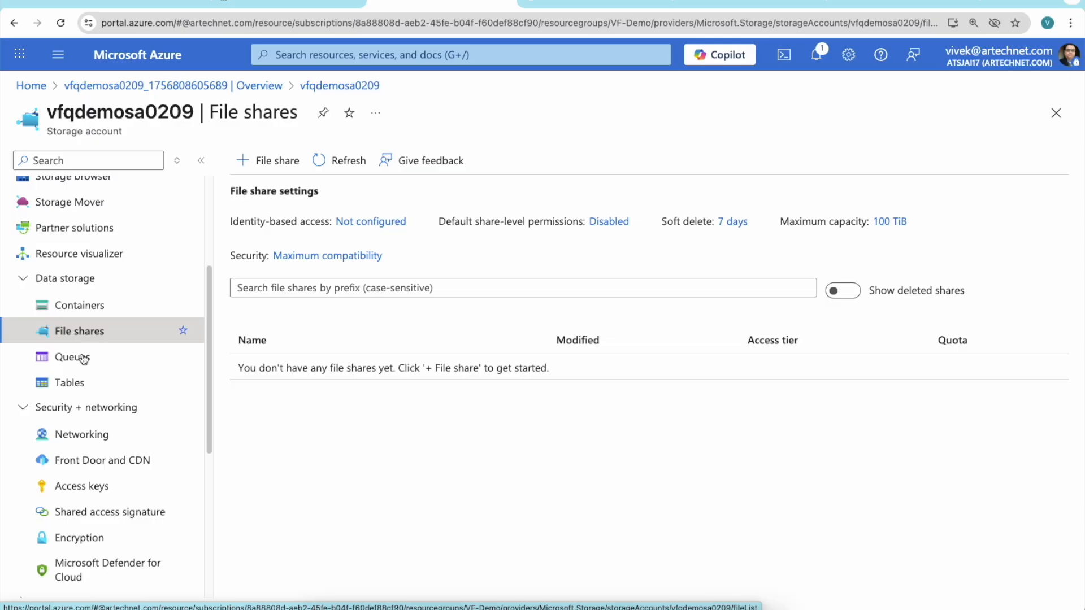
{"action": "left_click", "coordinate": [247, 162]}
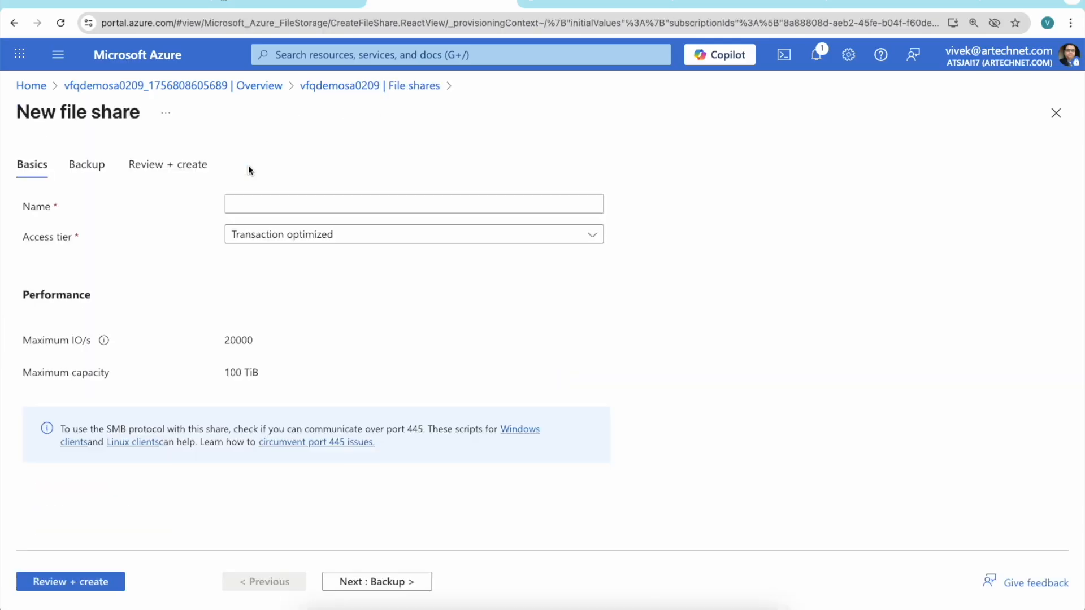
{"action": "left_click", "coordinate": [422, 201]}
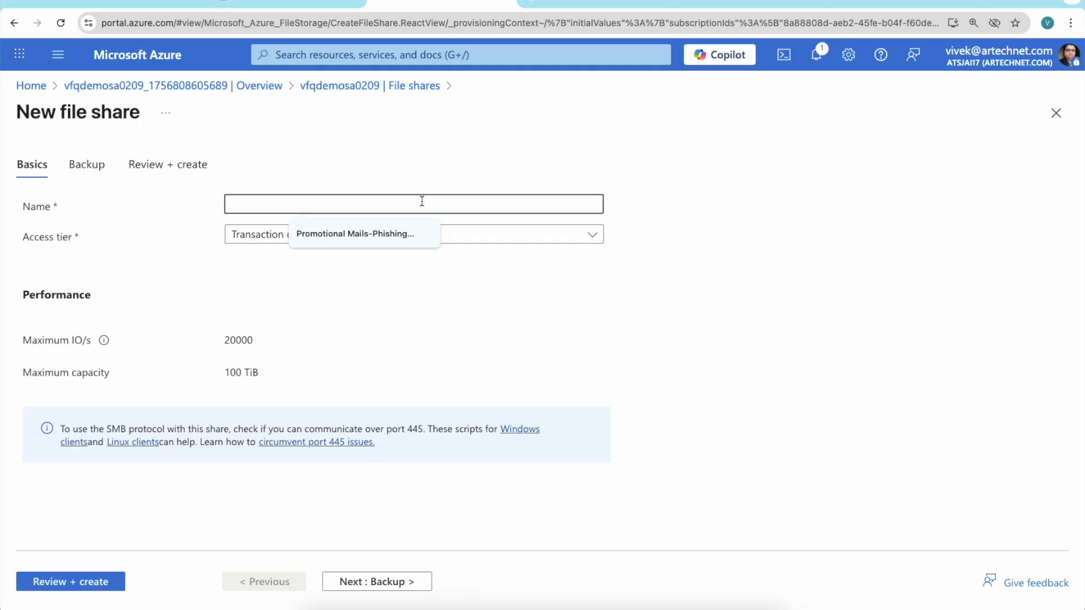
{"action": "type", "text": "vfq"}
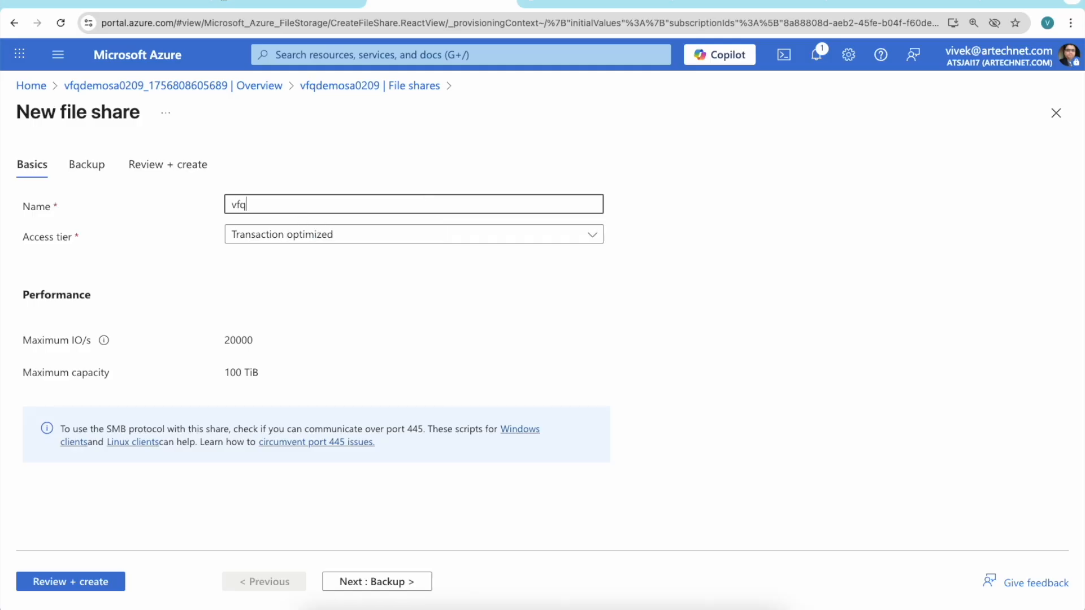
{"action": "type", "text": "FS"}
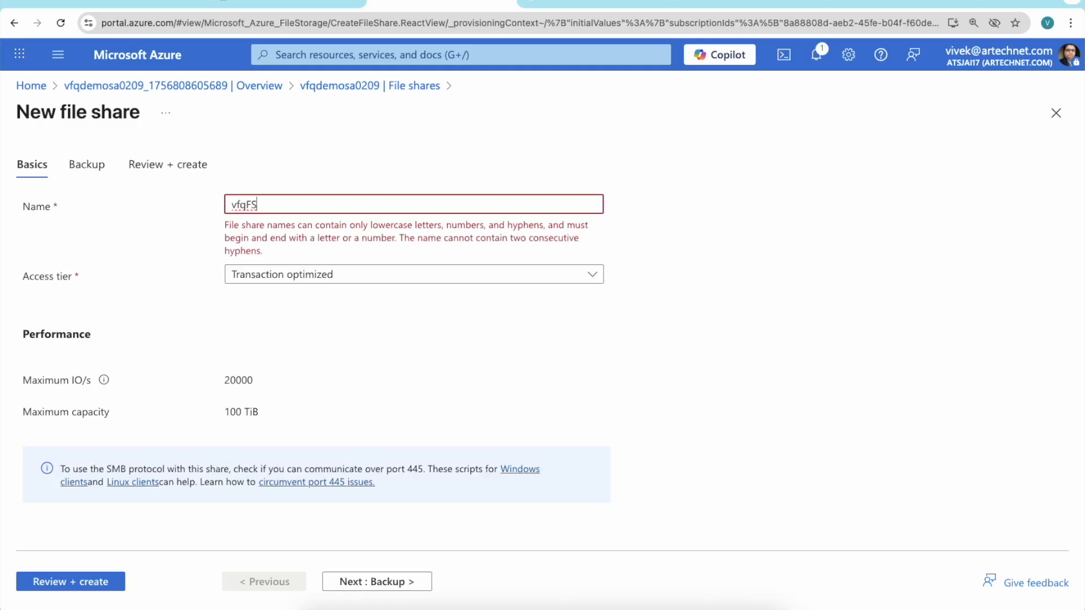
{"action": "key", "text": "BackSpace"}
{"action": "key", "text": "BackSpace"}
{"action": "type", "text": "fs"}
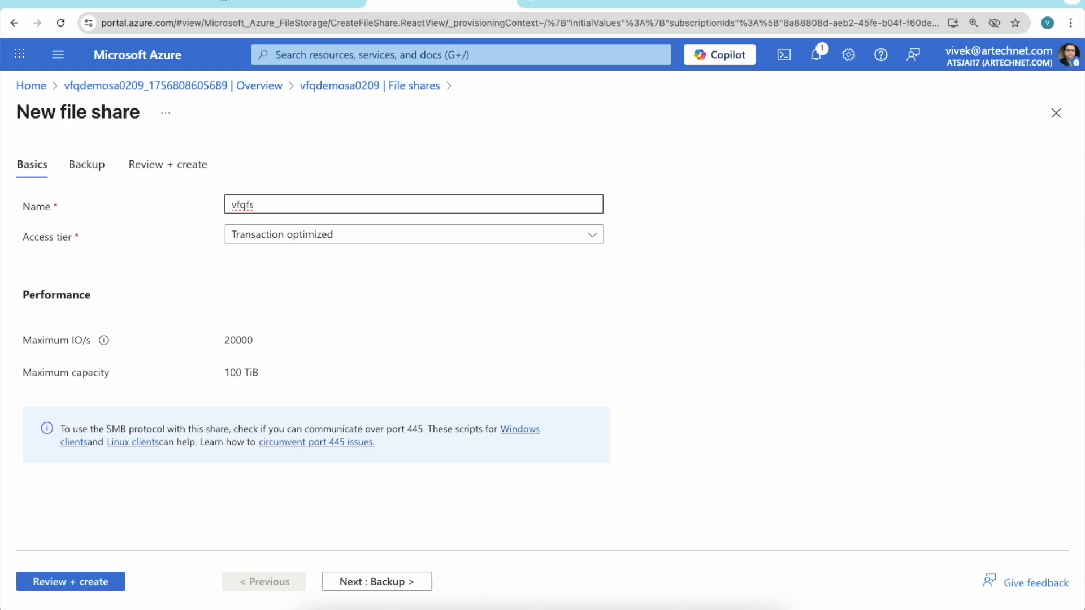
{"action": "type", "text": "01"}
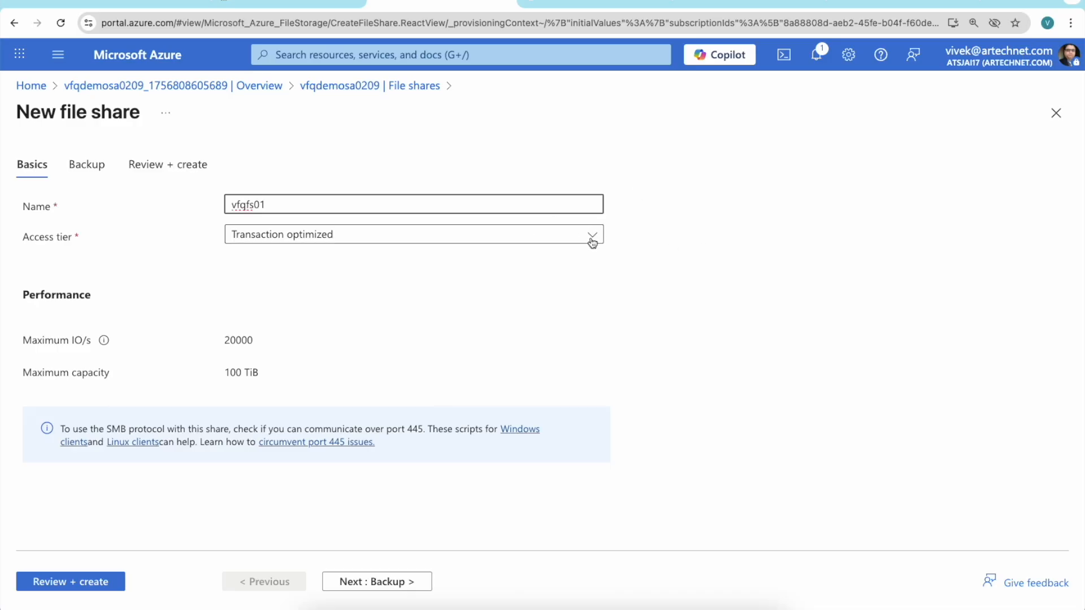
Try the Hot access tier for the new file share and set it back to Transaction optimized.
{"action": "left_click", "coordinate": [592, 240]}
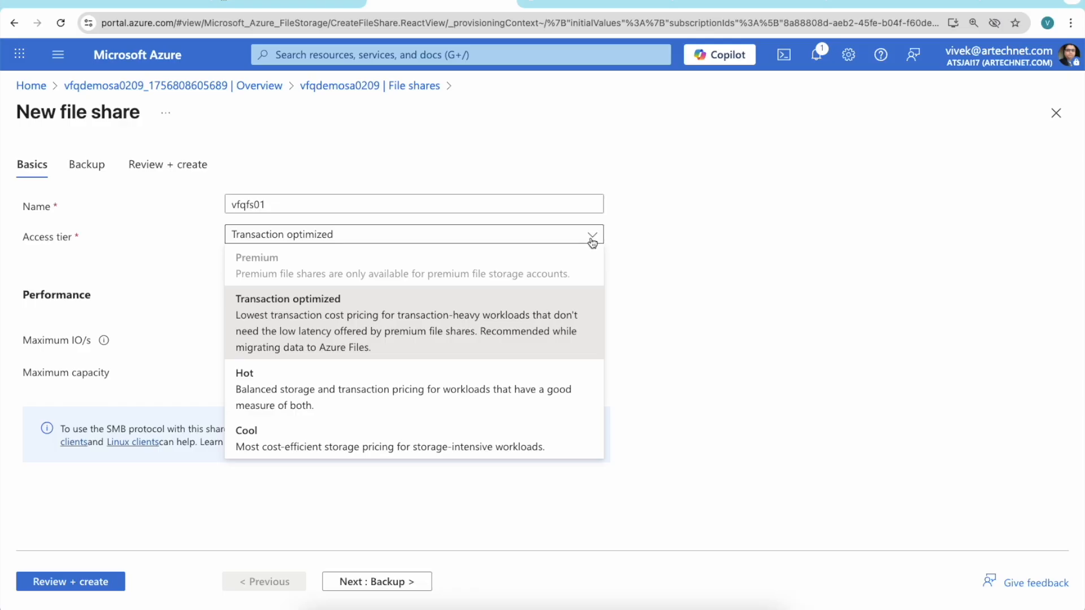
{"action": "left_click", "coordinate": [388, 407]}
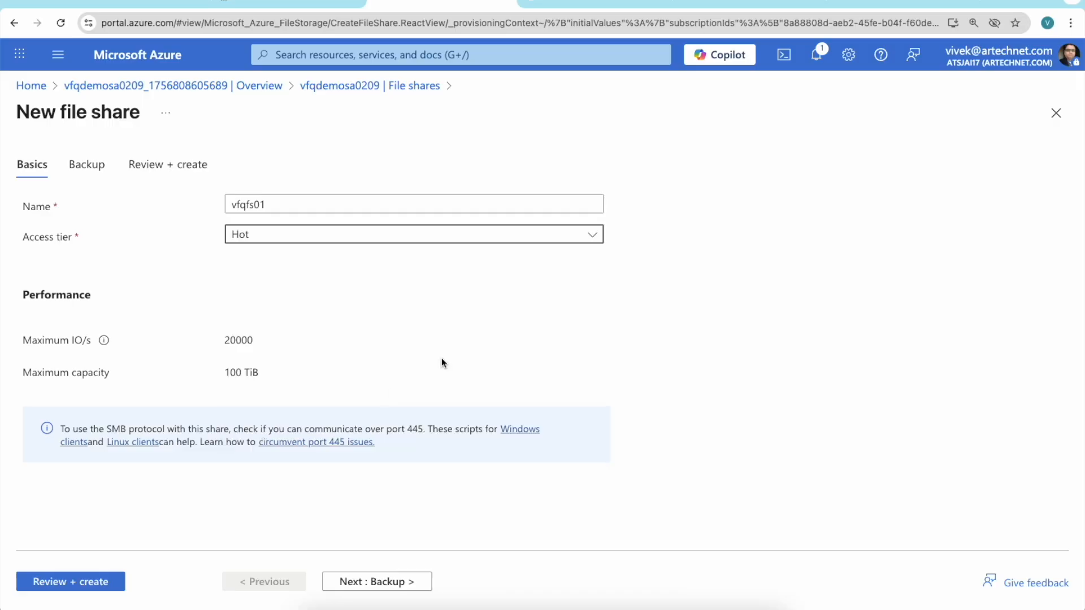
{"action": "left_click", "coordinate": [588, 235]}
{"action": "left_click", "coordinate": [438, 311]}
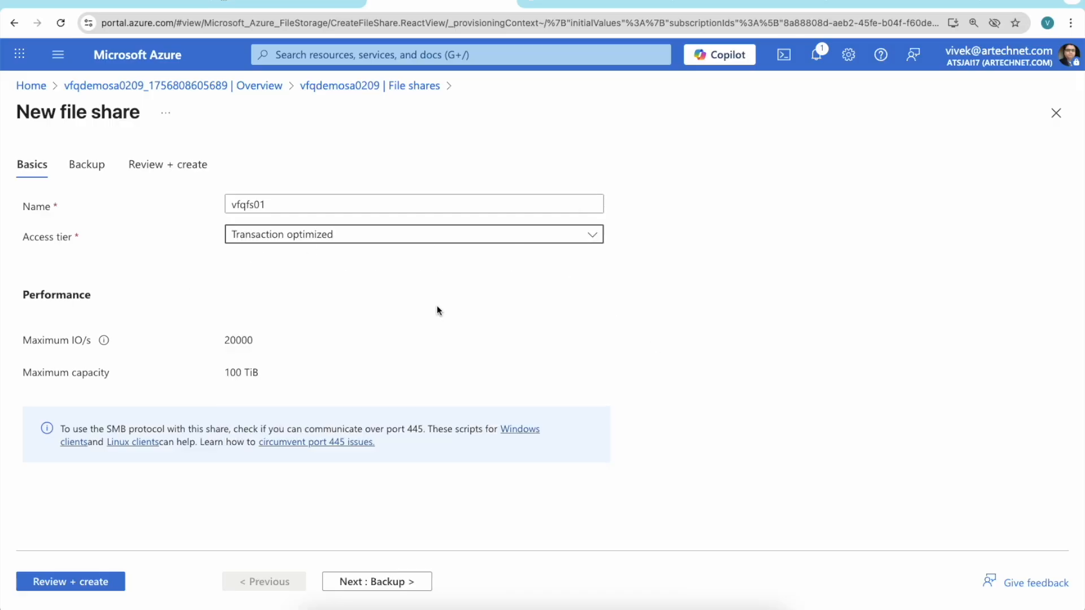
{"action": "left_click", "coordinate": [244, 371]}
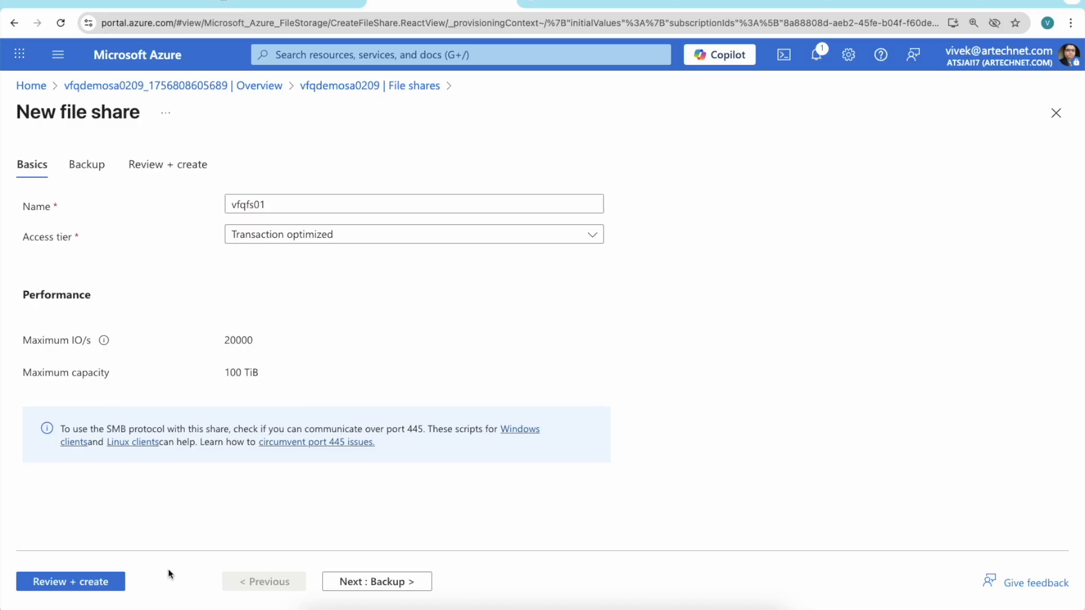
Disable backup for the new file share, review its settings and create it.
{"action": "left_click", "coordinate": [395, 584]}
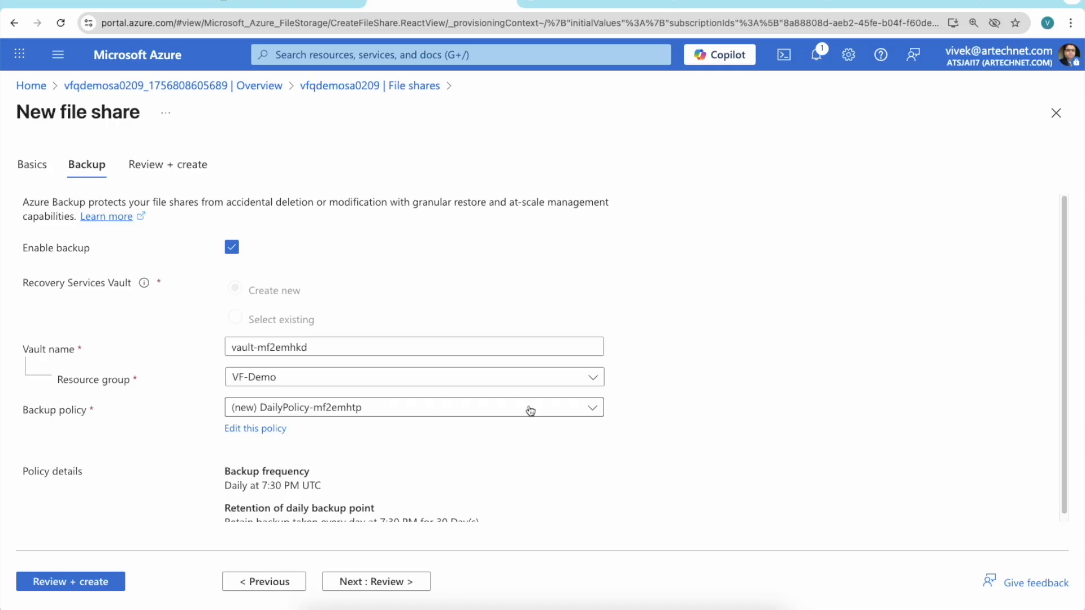
{"action": "scroll", "coordinate": [661, 438], "scroll_direction": "down", "scroll_amount": 1}
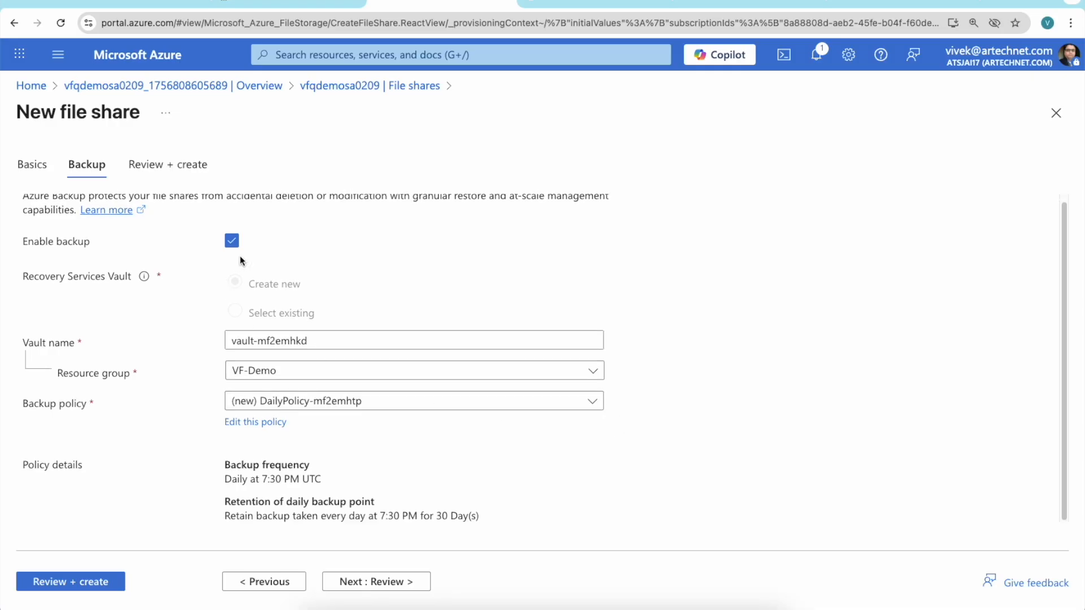
{"action": "left_click", "coordinate": [232, 242]}
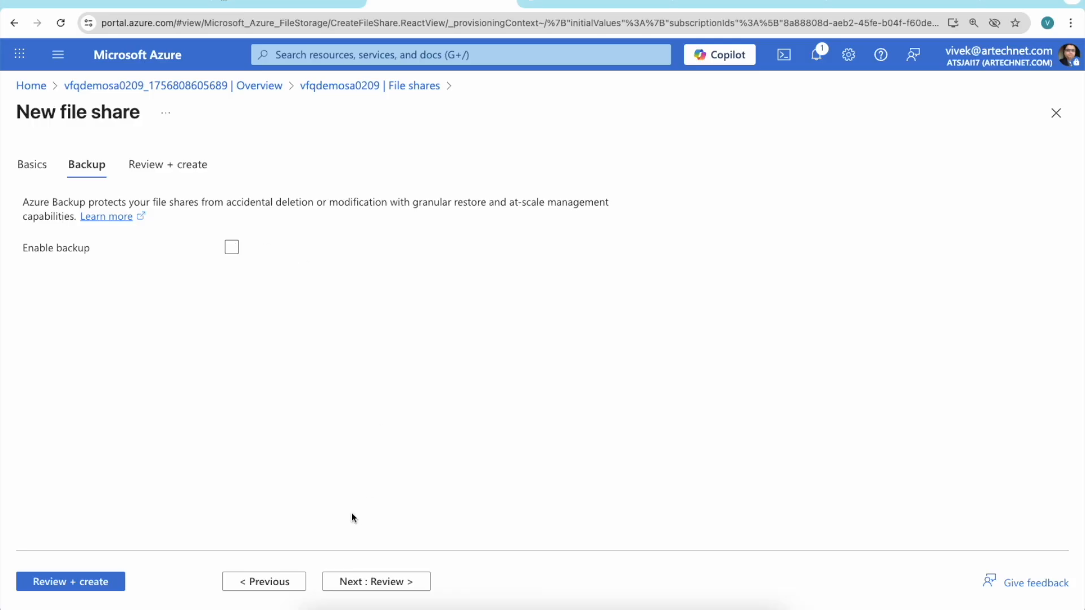
{"action": "left_click", "coordinate": [71, 582]}
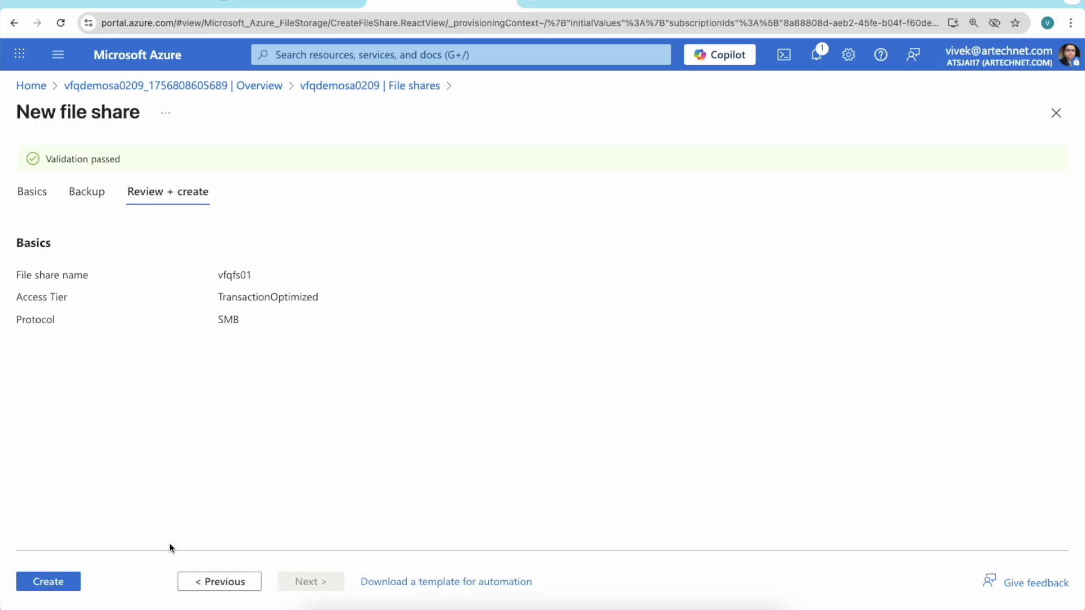
{"action": "left_click", "coordinate": [54, 583]}
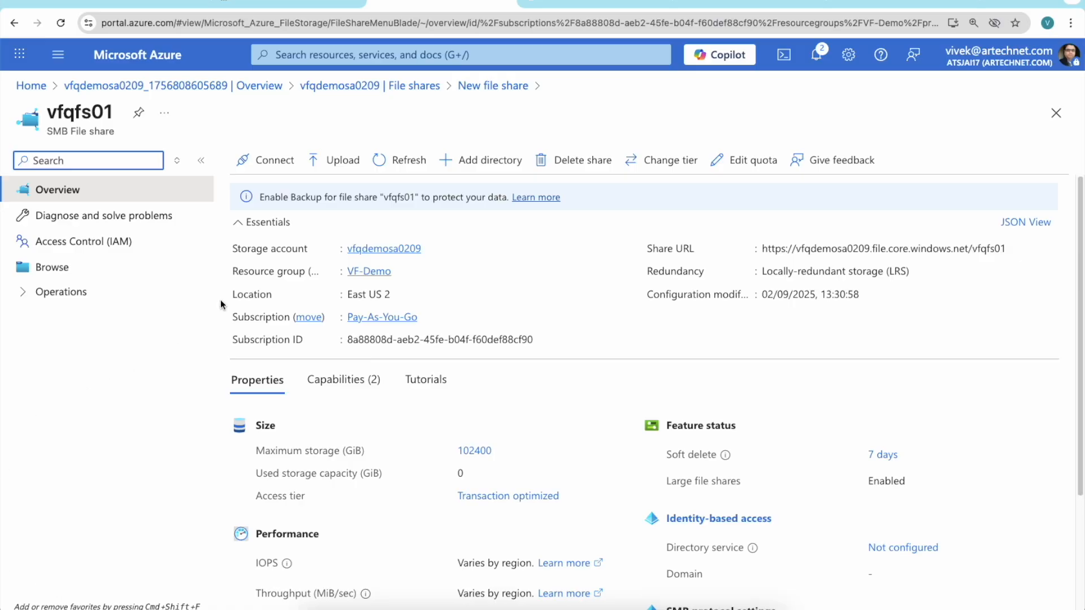
Open the connection instructions for file share vfqfs01 and show the macOS connection script.
{"action": "left_click", "coordinate": [261, 164]}
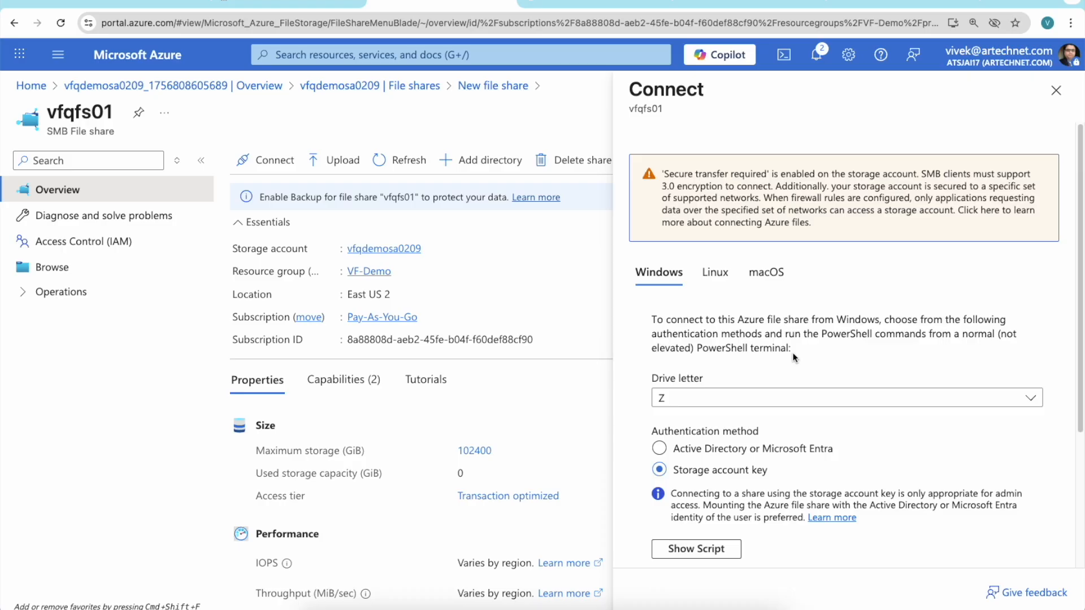
{"action": "scroll", "coordinate": [751, 355], "scroll_direction": "down", "scroll_amount": 2}
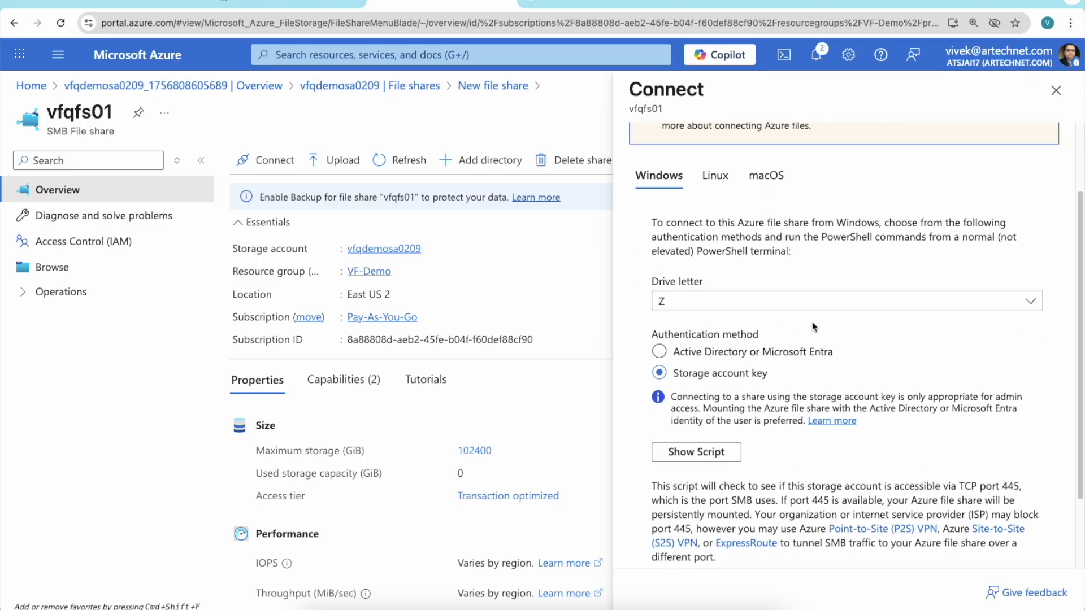
{"action": "left_click", "coordinate": [716, 176]}
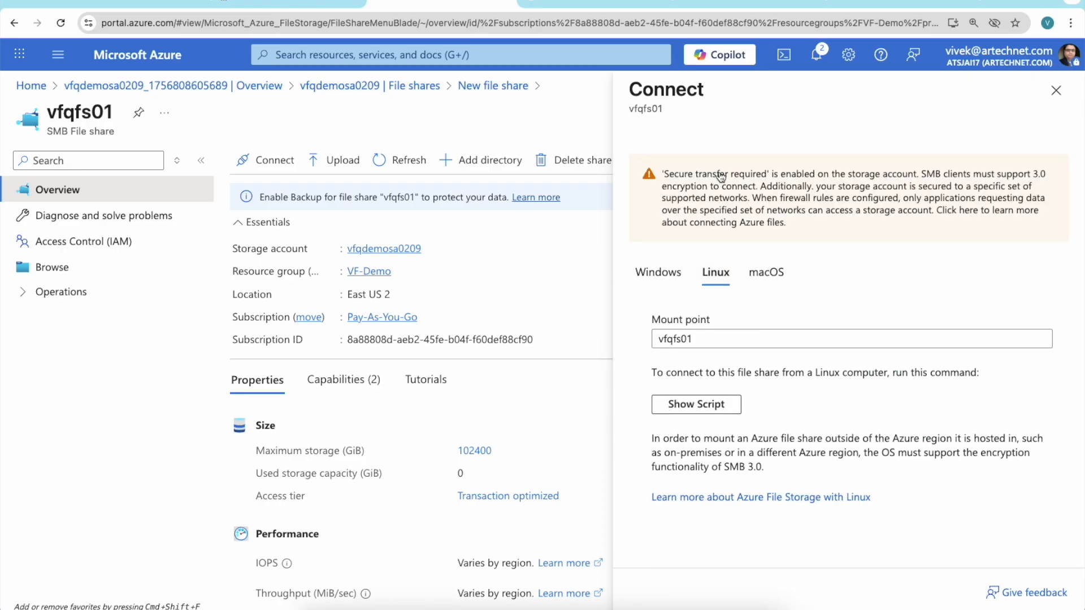
{"action": "left_click", "coordinate": [770, 274]}
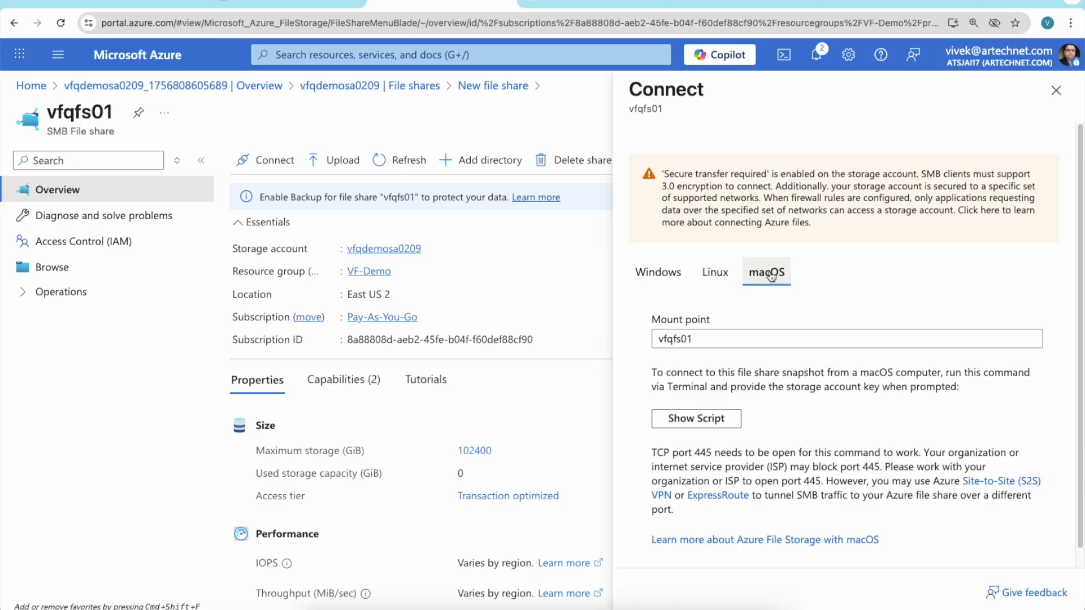
{"action": "scroll", "coordinate": [843, 317], "scroll_direction": "down", "scroll_amount": 1}
{"action": "left_click", "coordinate": [725, 408]}
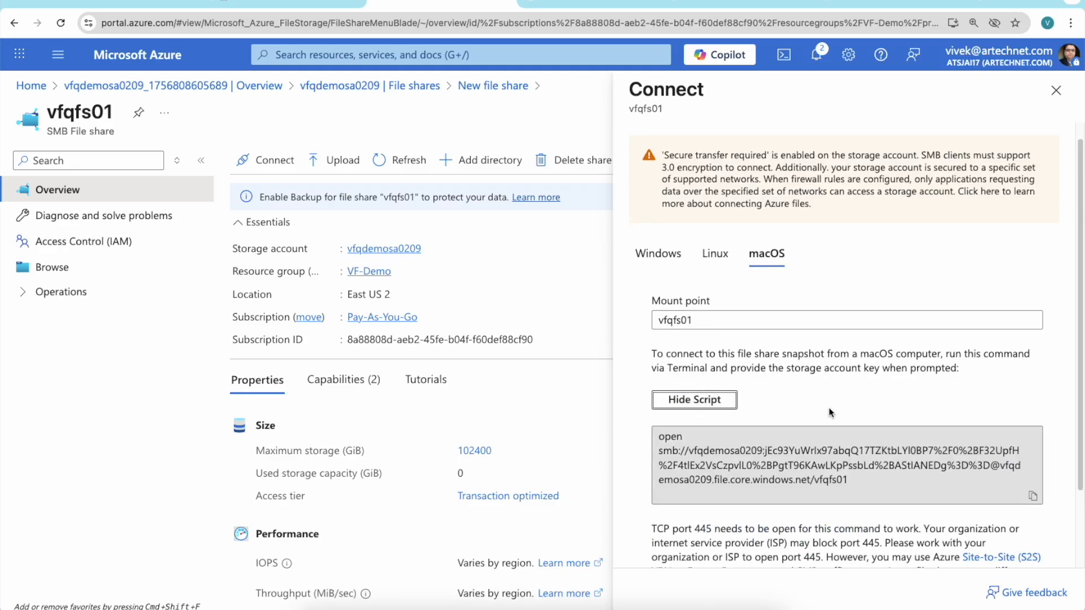
{"action": "scroll", "coordinate": [829, 409], "scroll_direction": "down", "scroll_amount": 3}
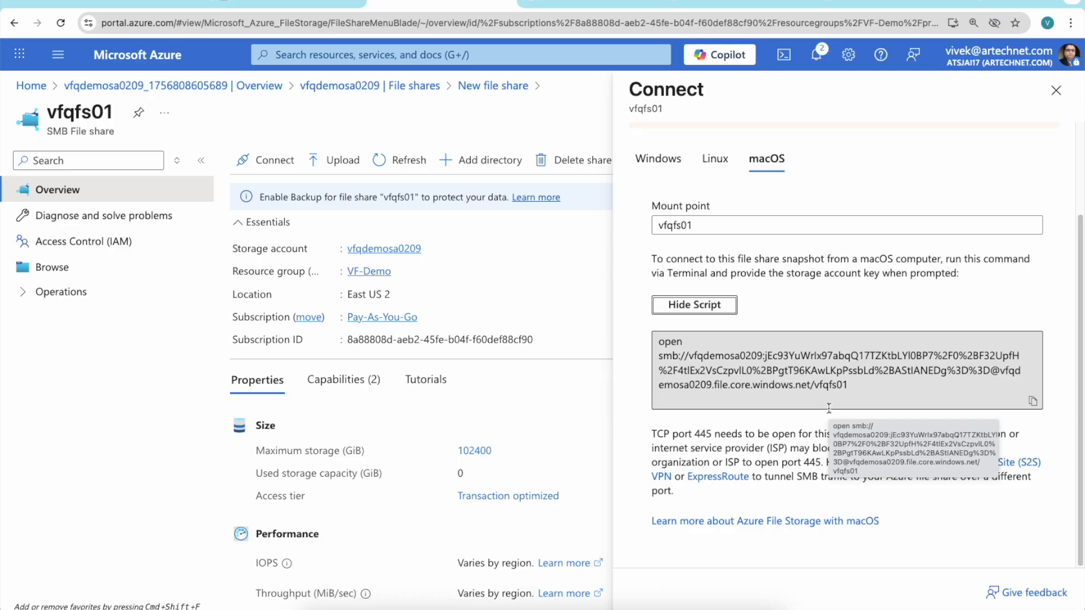
Show the Linux mount script for the file share and read through its commands.
{"action": "left_click", "coordinate": [715, 159]}
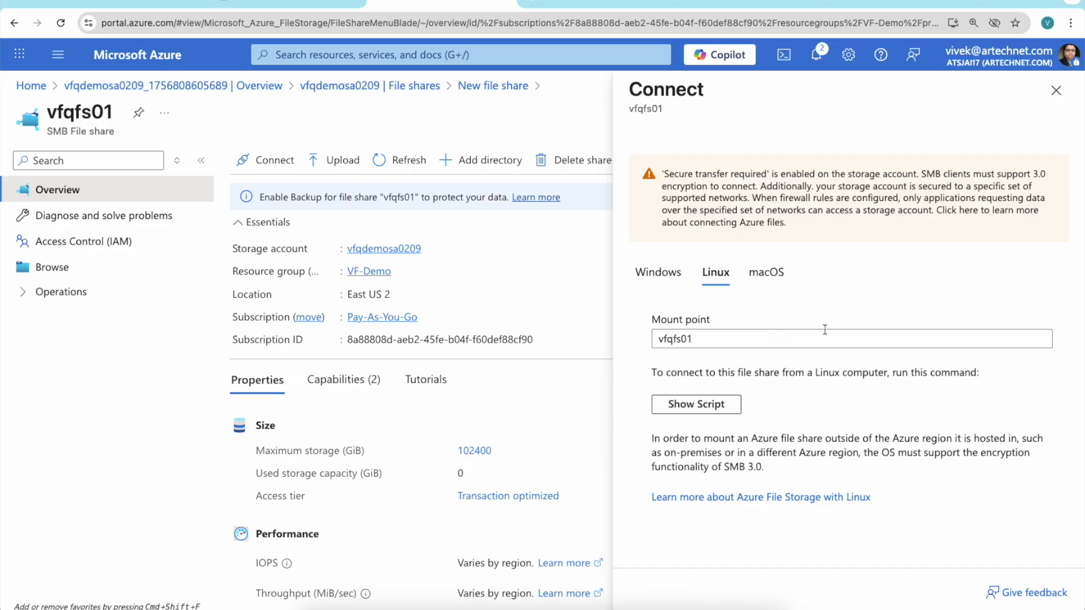
{"action": "left_click", "coordinate": [698, 405]}
{"action": "scroll", "coordinate": [892, 413], "scroll_direction": "down", "scroll_amount": 1}
{"action": "scroll", "coordinate": [891, 416], "scroll_direction": "down", "scroll_amount": 3}
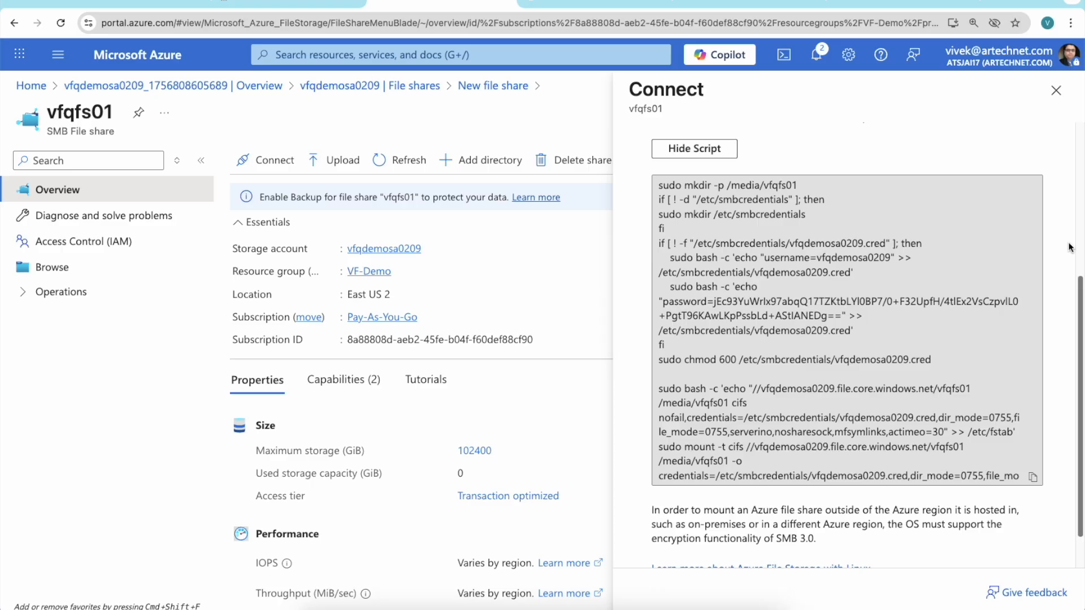
{"action": "scroll", "coordinate": [1070, 226], "scroll_direction": "up", "scroll_amount": 2}
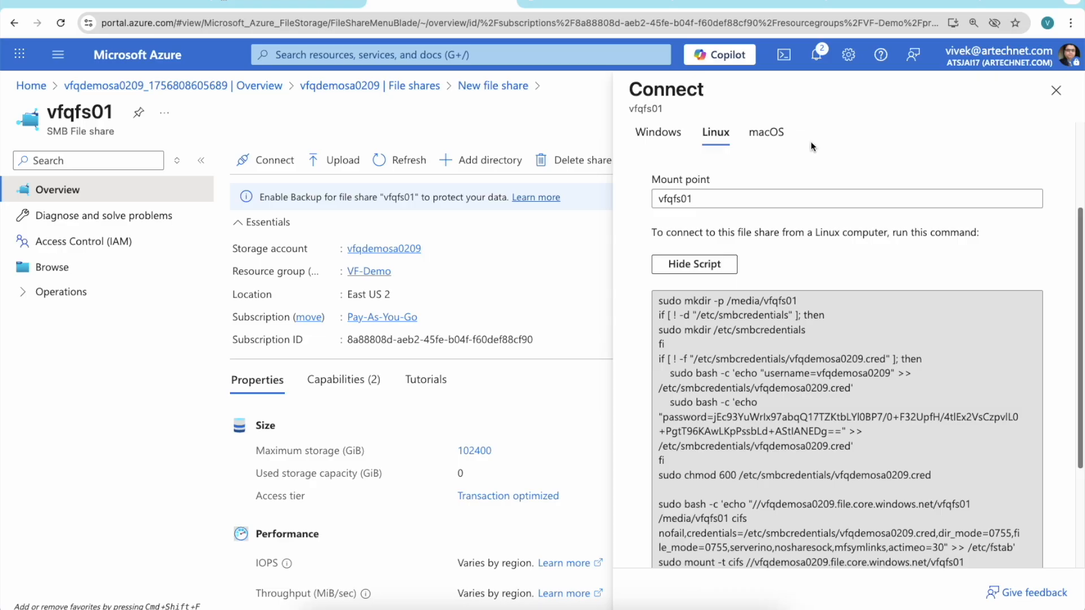
Show the Windows PowerShell connection script for drive letter Z with storage account key authentication and read it through.
{"action": "left_click", "coordinate": [673, 133]}
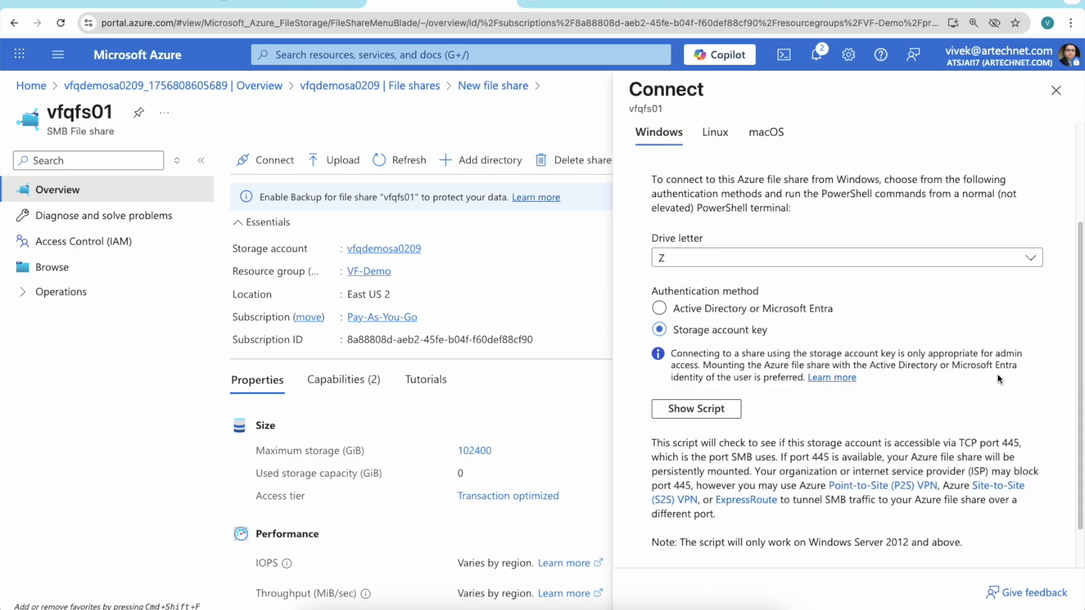
{"action": "scroll", "coordinate": [1000, 379], "scroll_direction": "down", "scroll_amount": 1}
{"action": "left_click", "coordinate": [701, 363]}
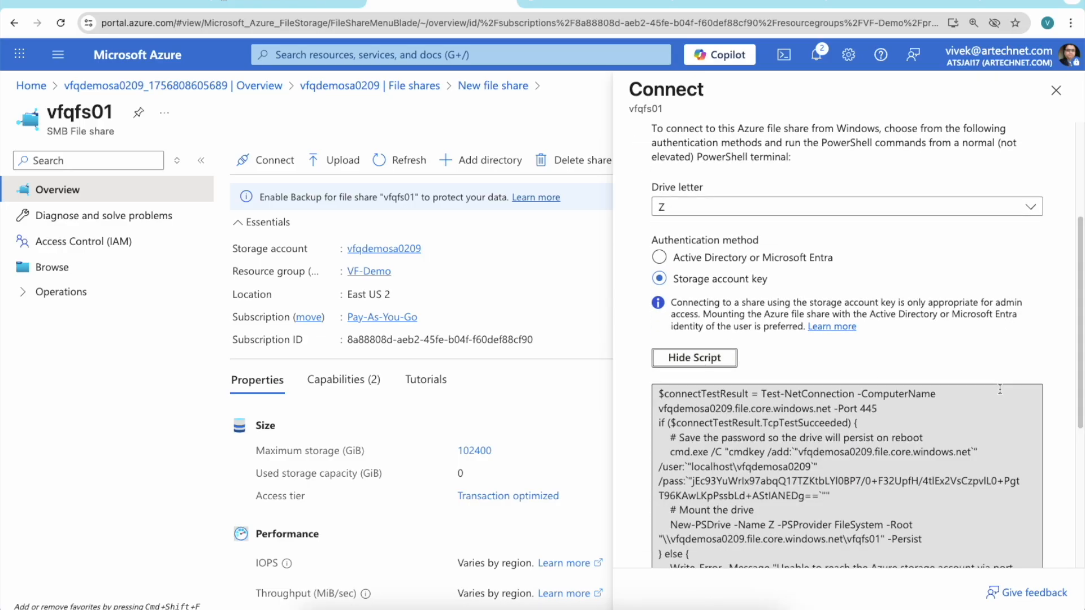
{"action": "scroll", "coordinate": [1000, 390], "scroll_direction": "down", "scroll_amount": 5}
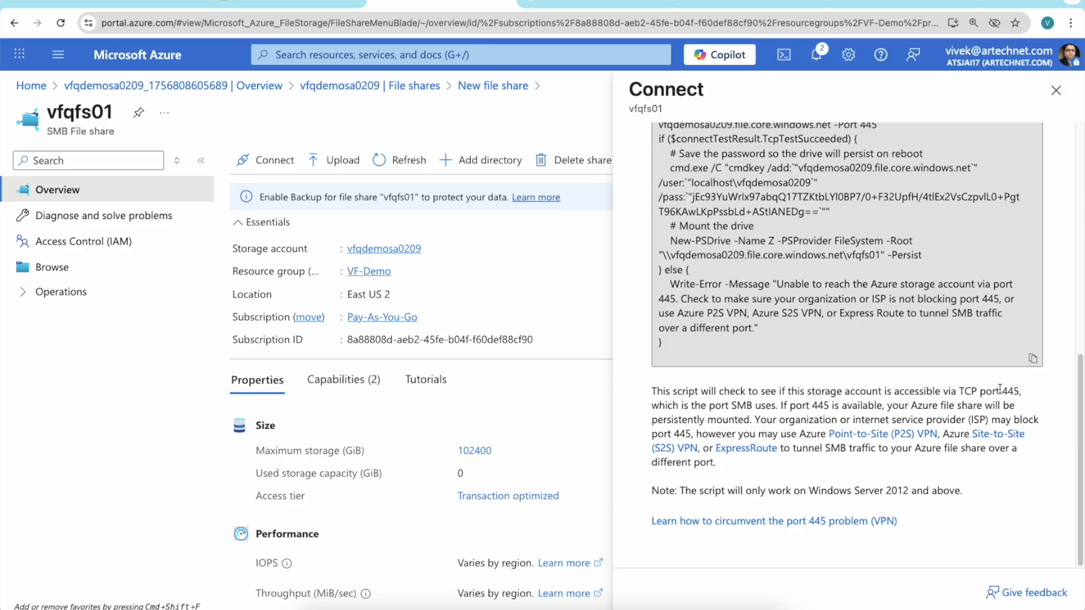